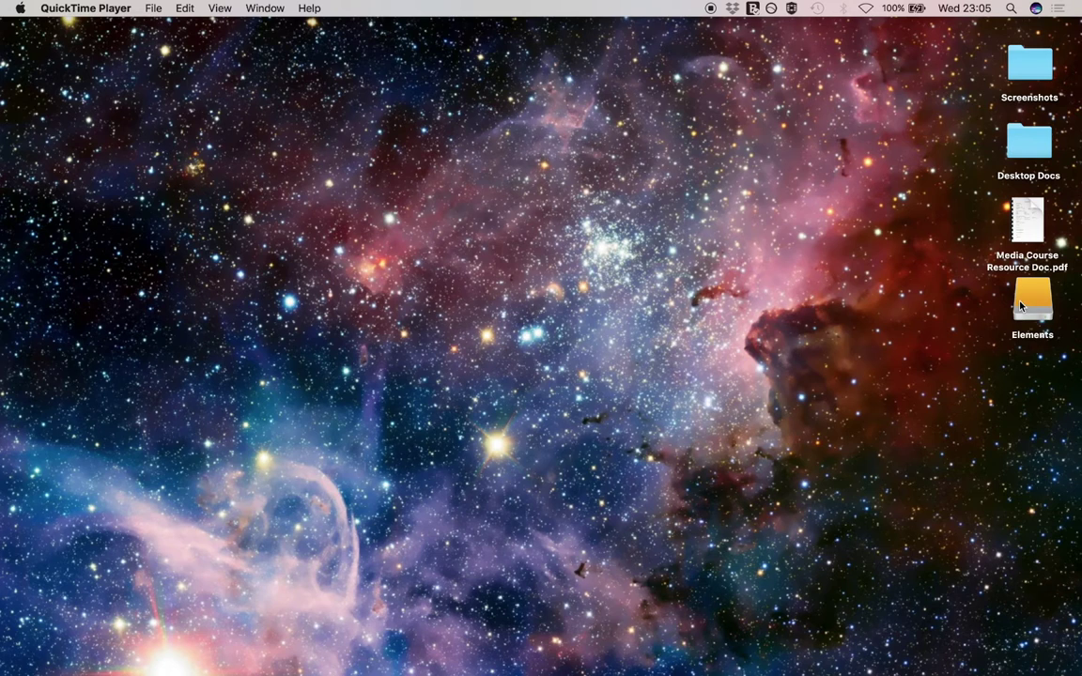
Step: Check the format and permissions of the Elements drive in its info window, and close it
drag(1020, 305, 1029, 316)
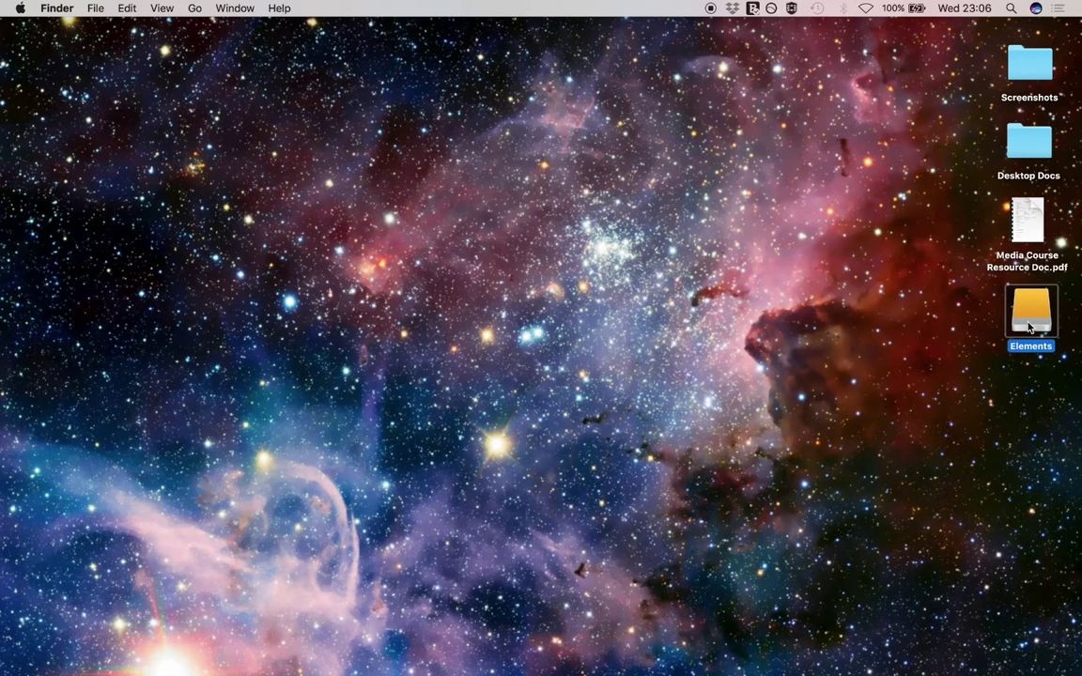
right_click(1029, 327)
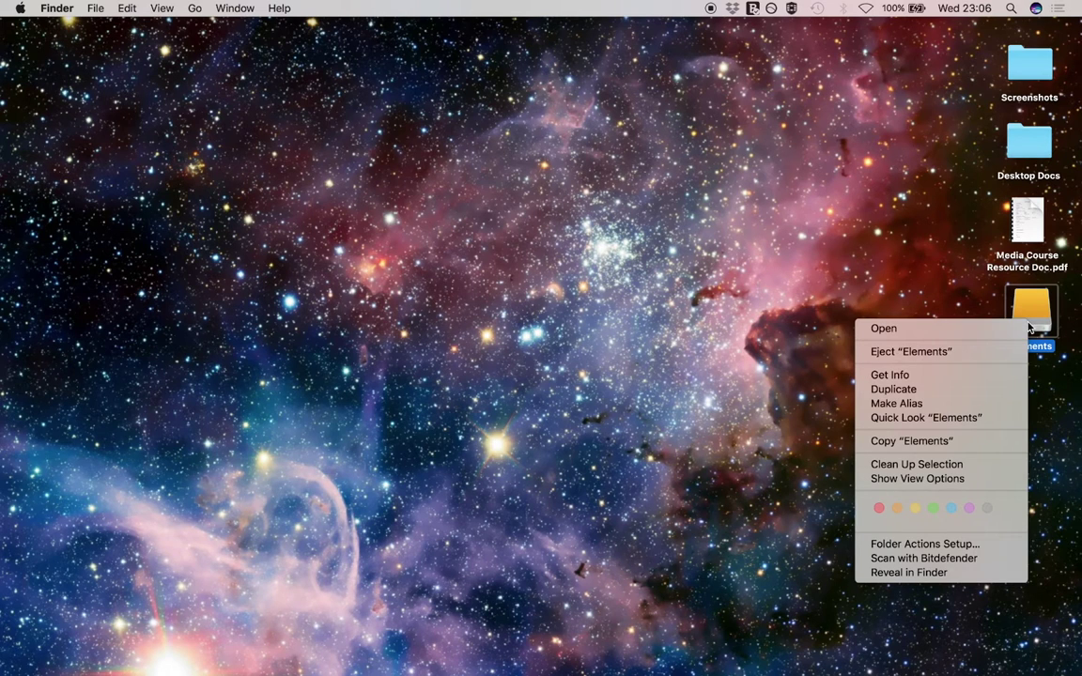
click(899, 376)
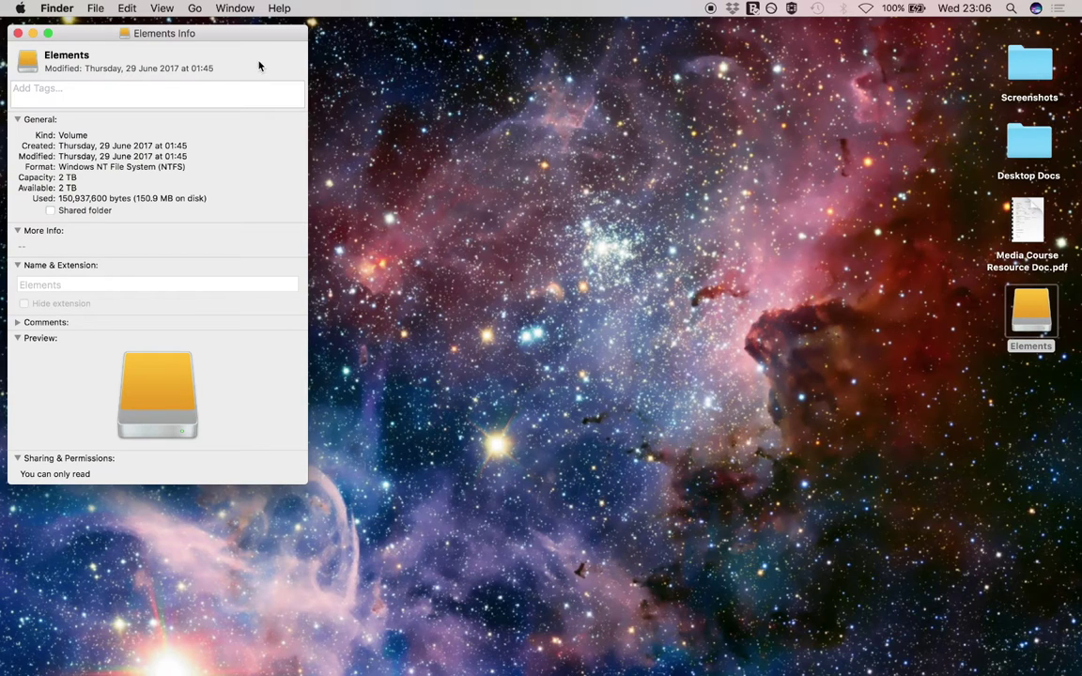
drag(226, 36, 576, 58)
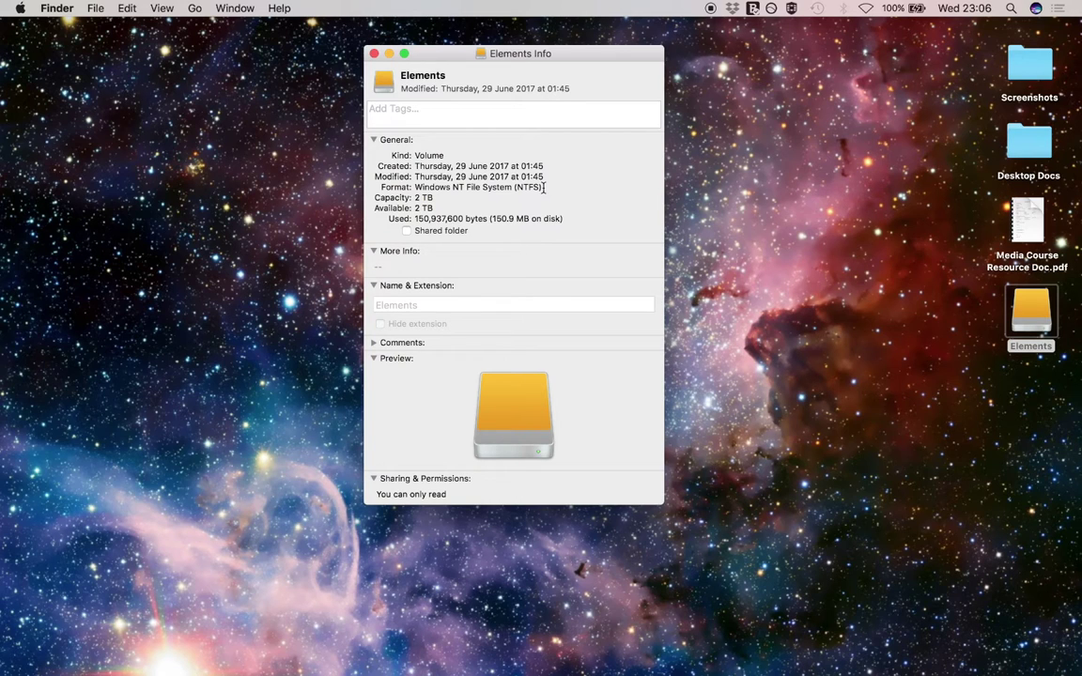
click(374, 54)
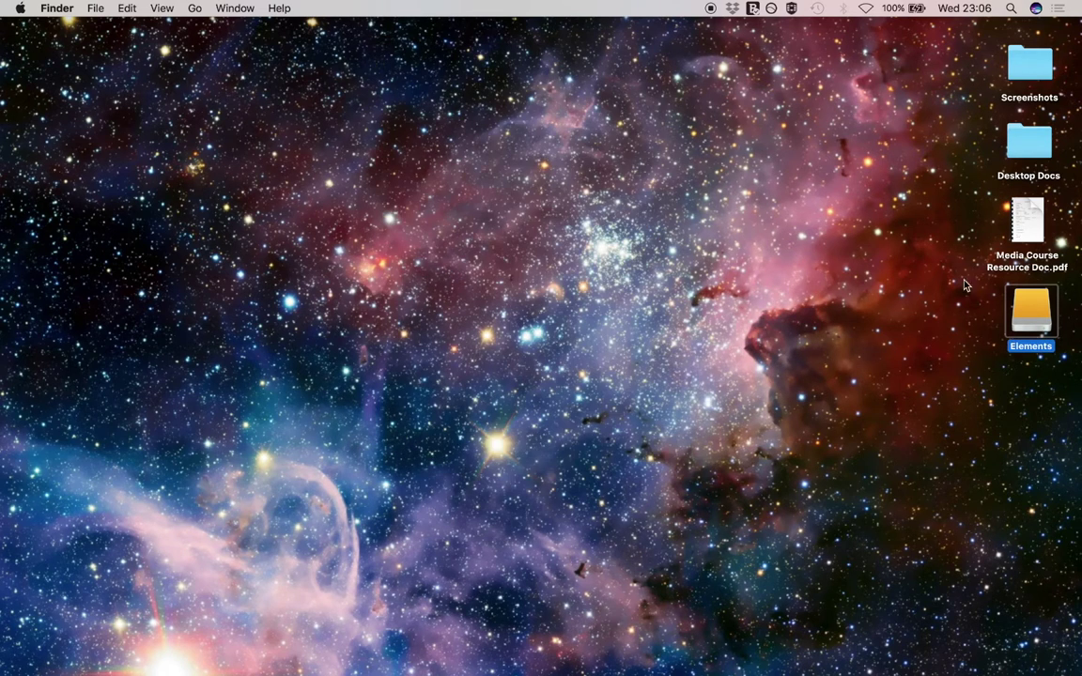
Step: Try to copy Media Course Resource Doc.pdf from the desktop onto the Elements drive
double_click(1029, 316)
drag(603, 113, 572, 106)
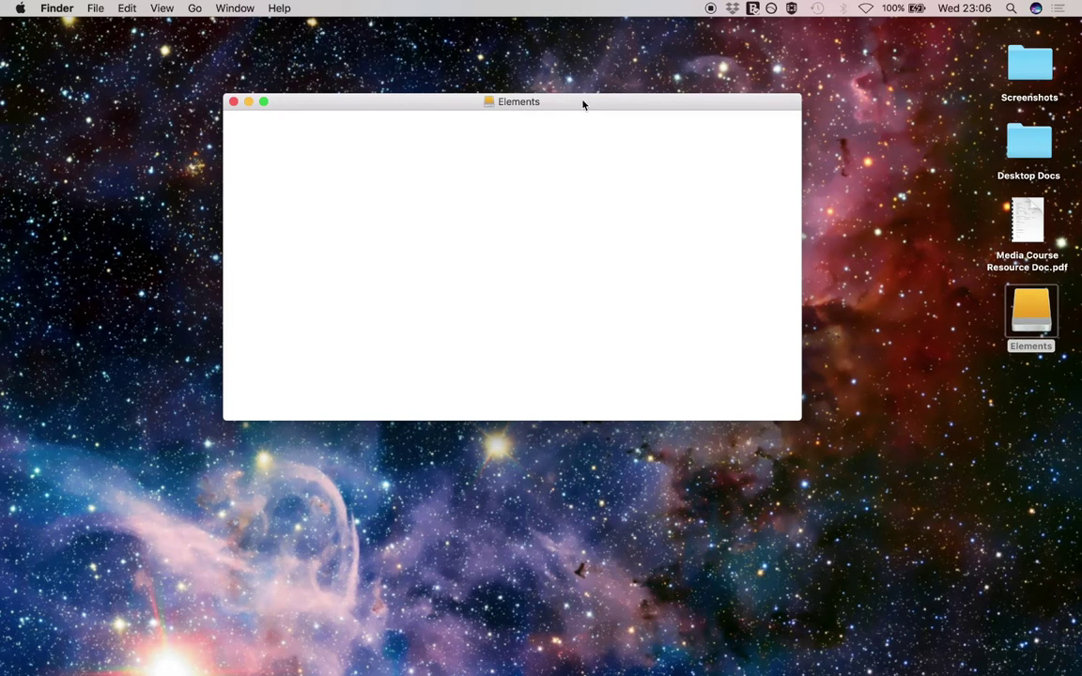
drag(1027, 222, 418, 220)
drag(1028, 223, 504, 225)
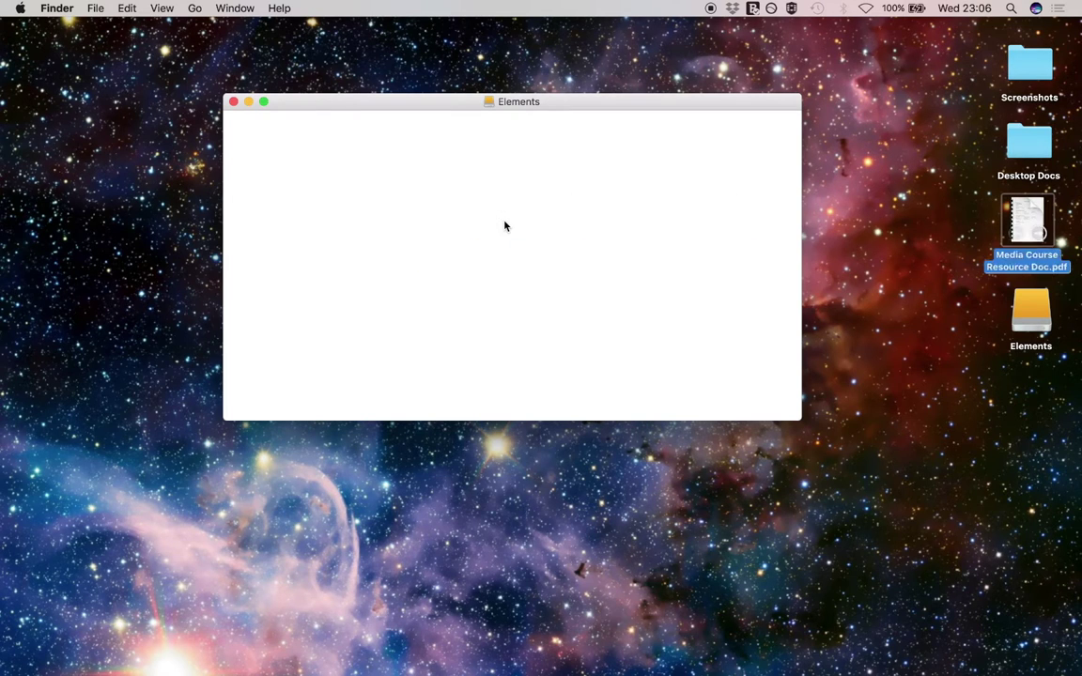
click(234, 102)
Step: Look through the contents of the Elements drive and close its window
click(1014, 326)
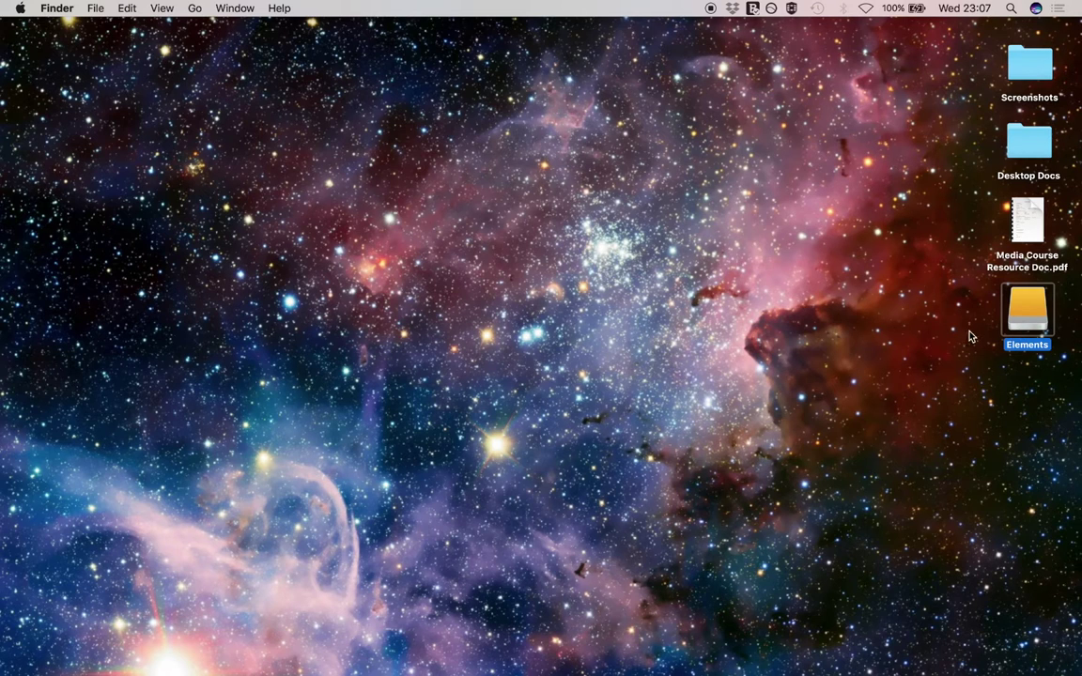
double_click(1031, 320)
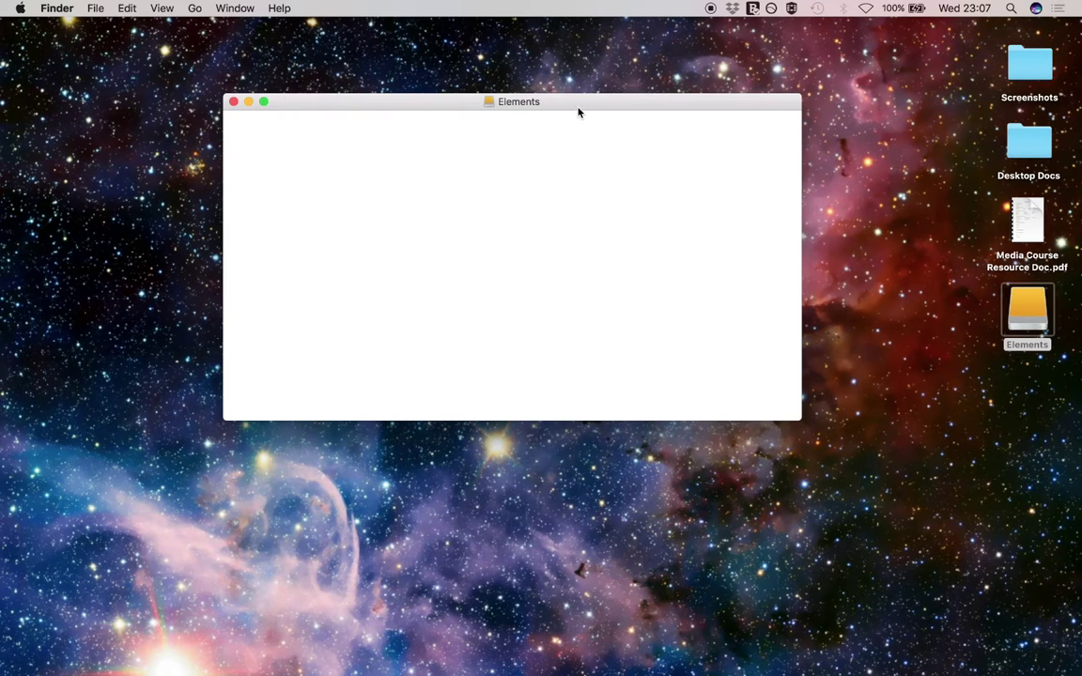
drag(578, 111, 570, 137)
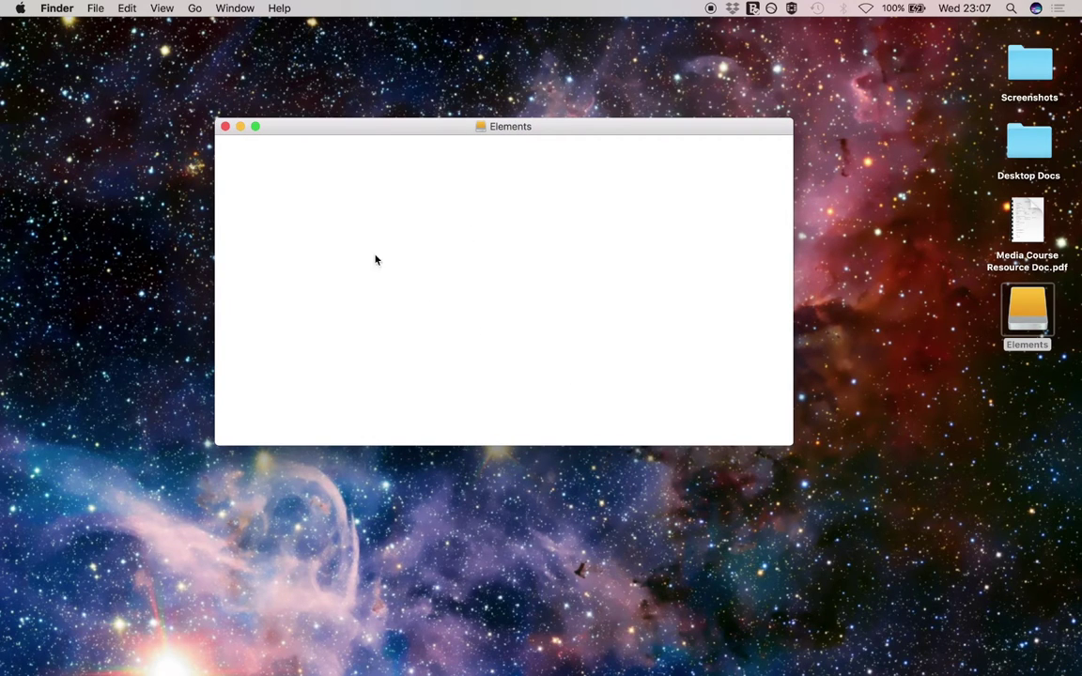
drag(310, 132, 332, 100)
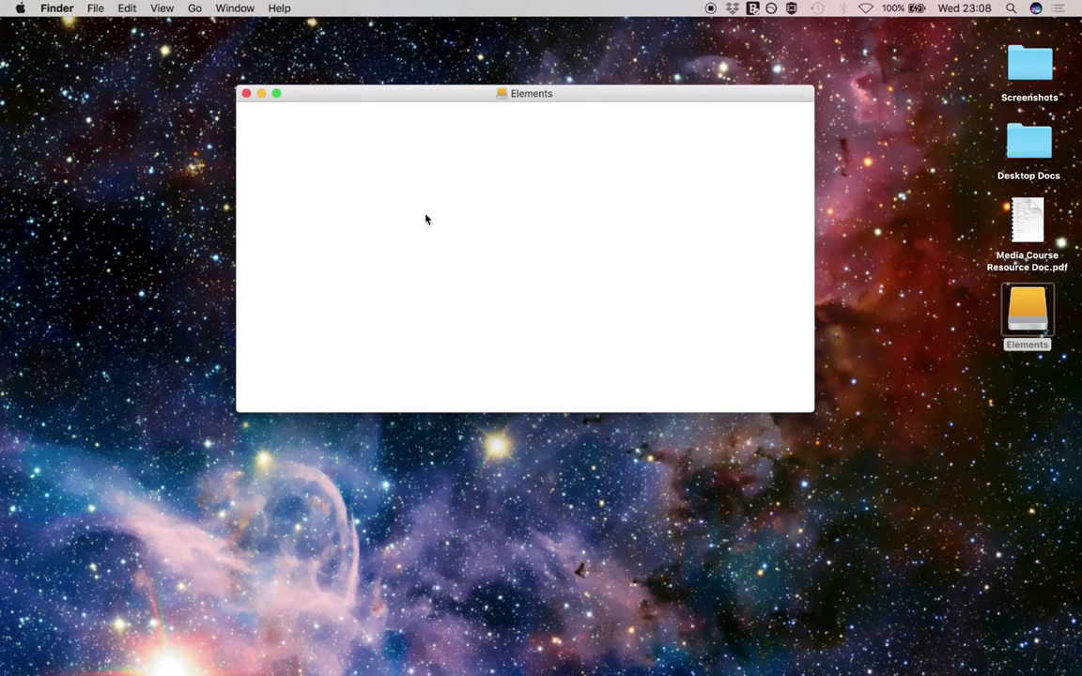
click(246, 93)
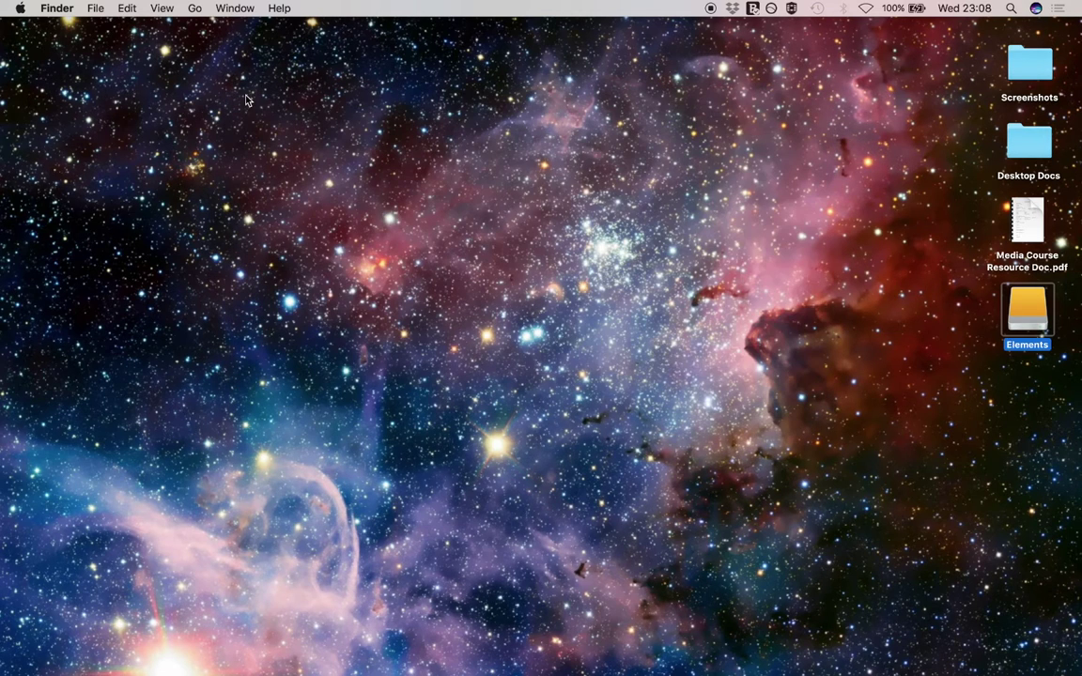
click(819, 303)
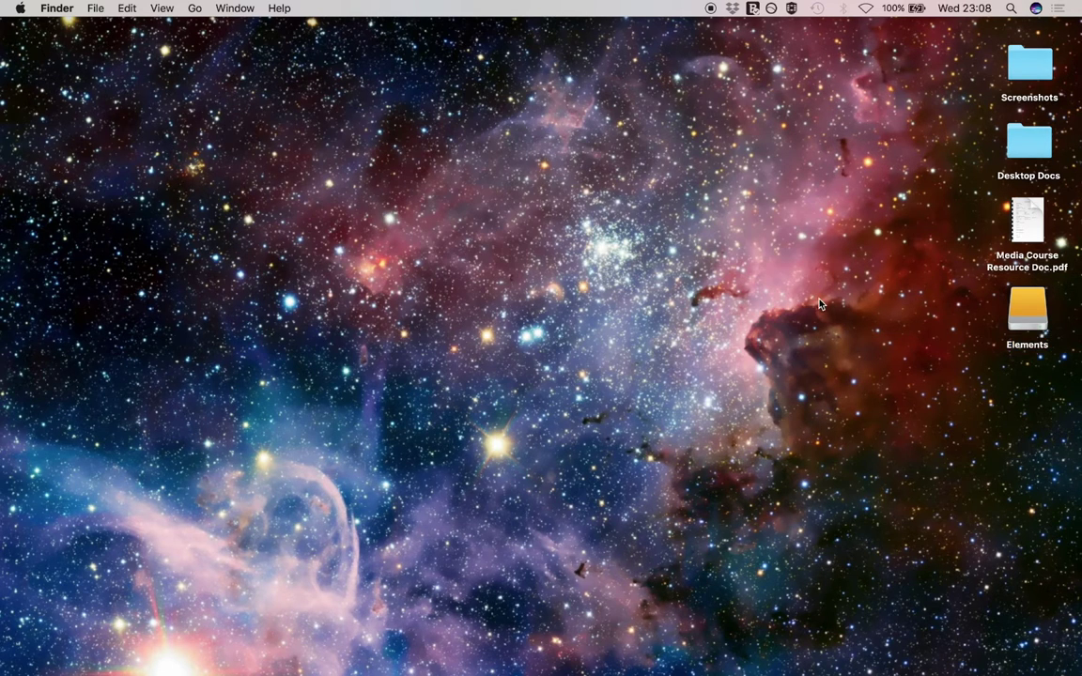
double_click(1017, 317)
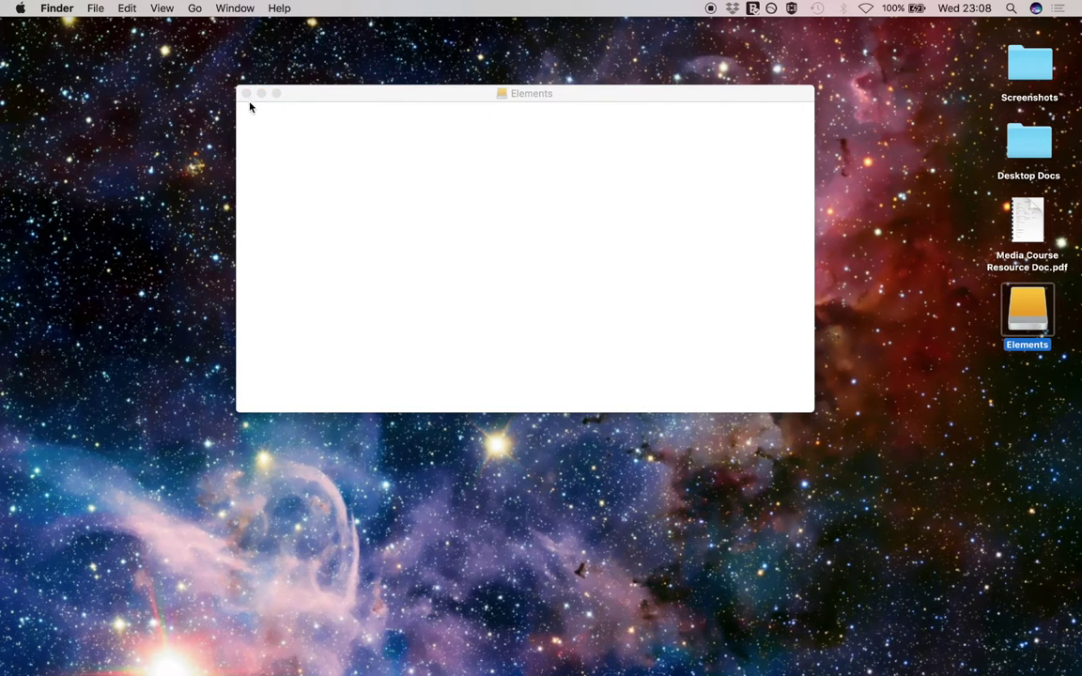
click(318, 100)
drag(343, 98, 135, 62)
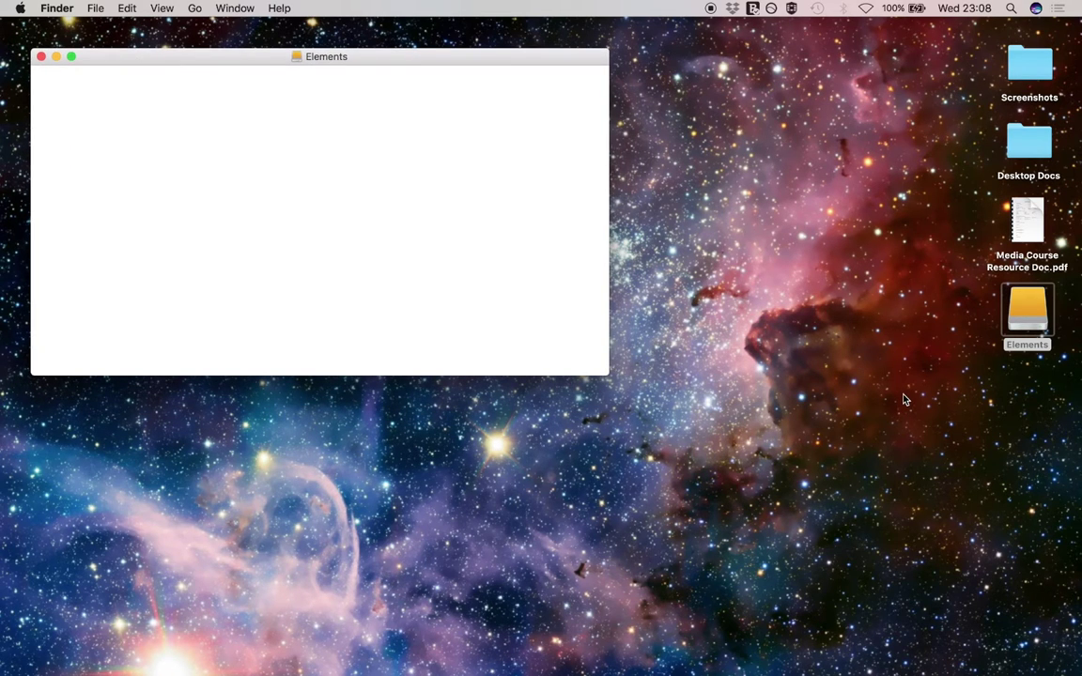
click(362, 60)
click(42, 57)
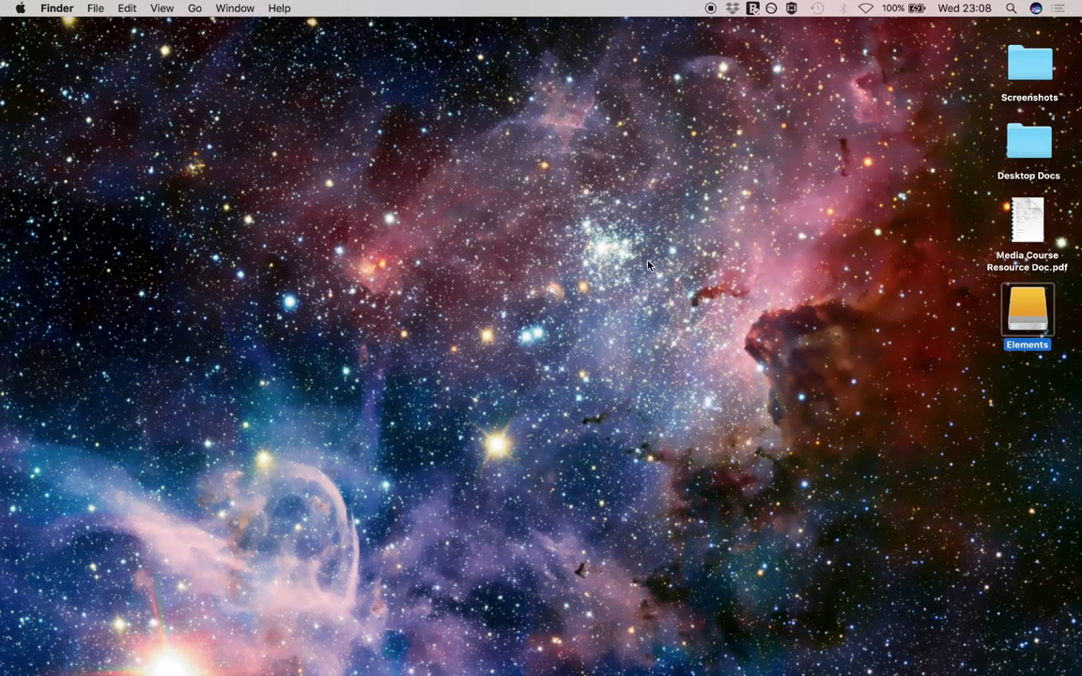
Step: Search the Mac for "disk" and open Disk Utility
click(1010, 9)
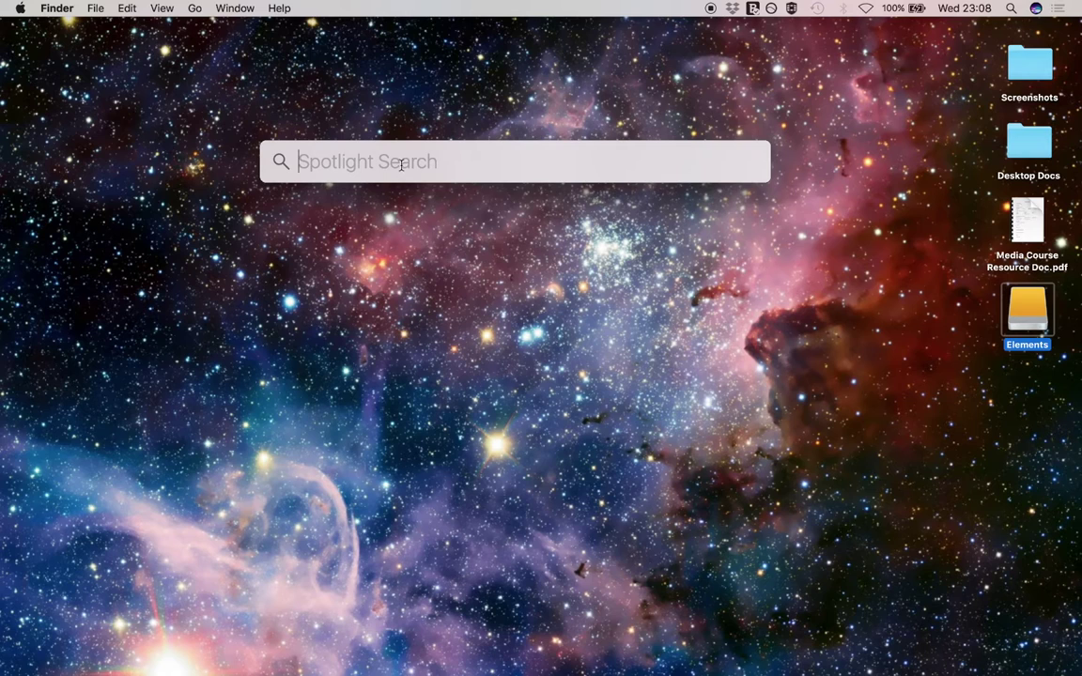
text(disk)
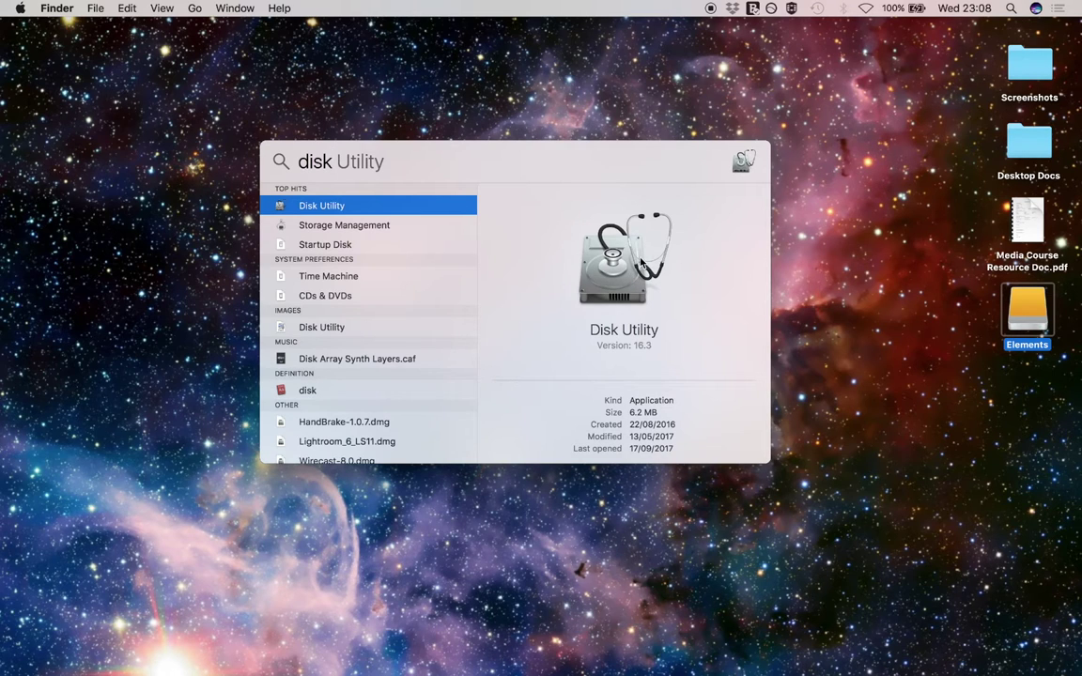
click(313, 206)
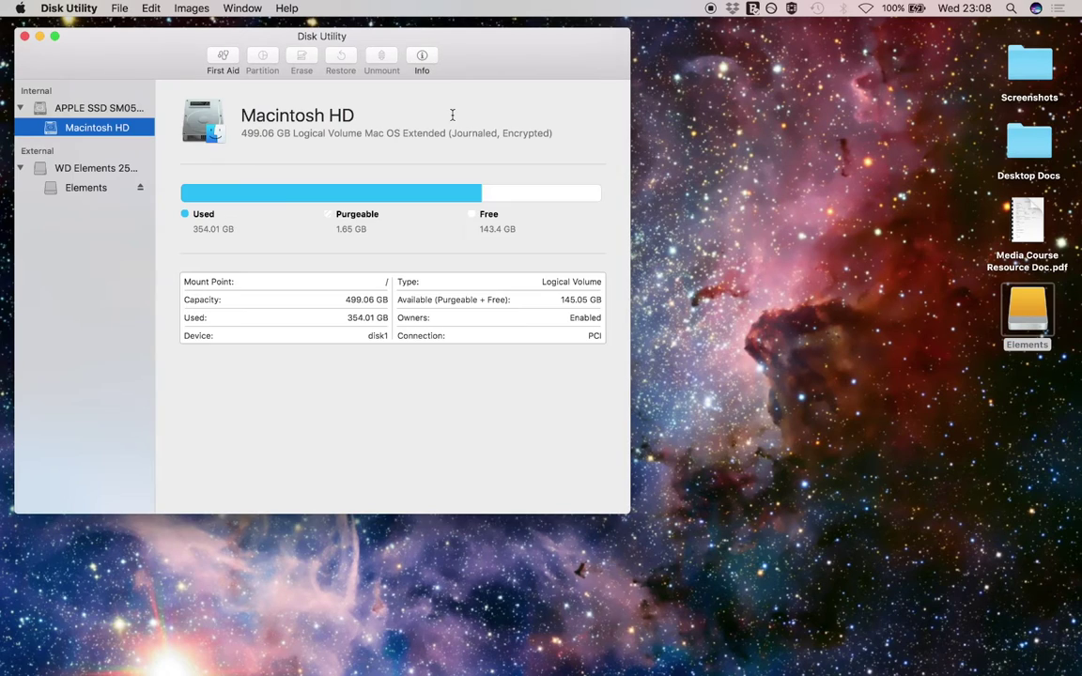
drag(470, 48, 663, 72)
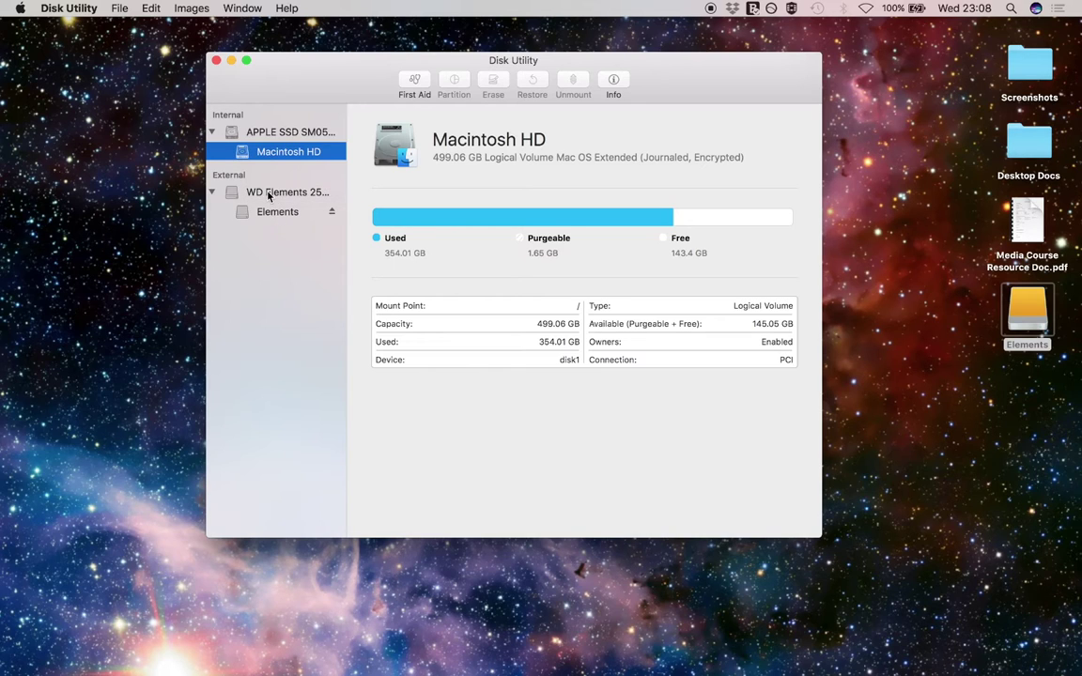
Step: Set up an erase of the external WD Elements 25A2 Media disk with Mac OS Extended (Journaled) format and GUID Partition Map scheme
click(268, 193)
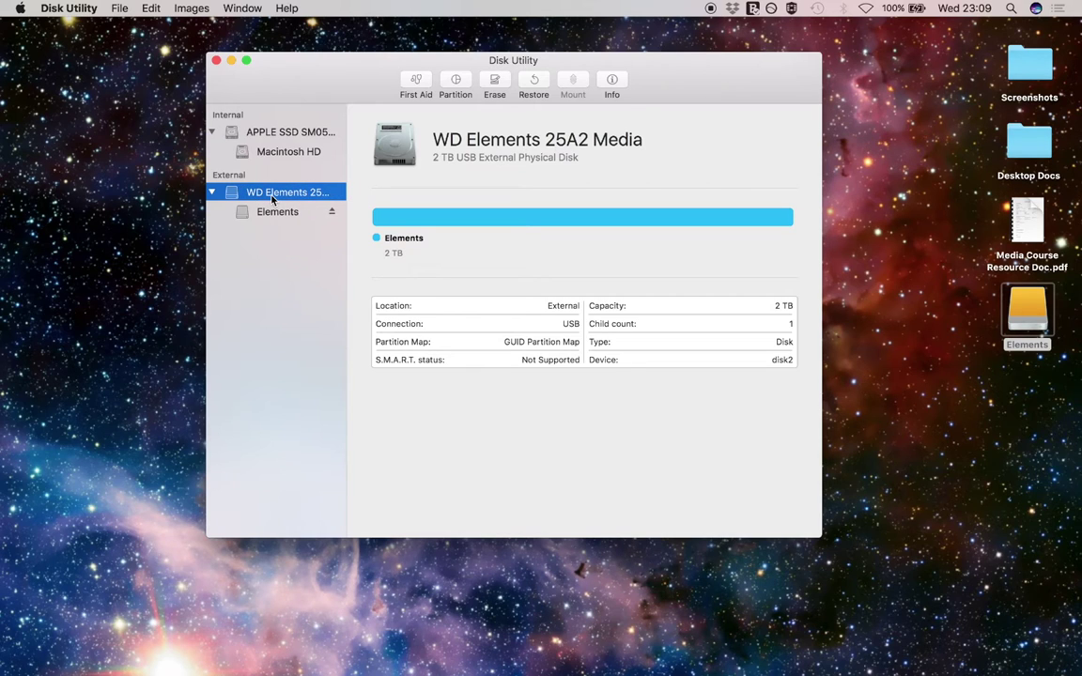
click(495, 85)
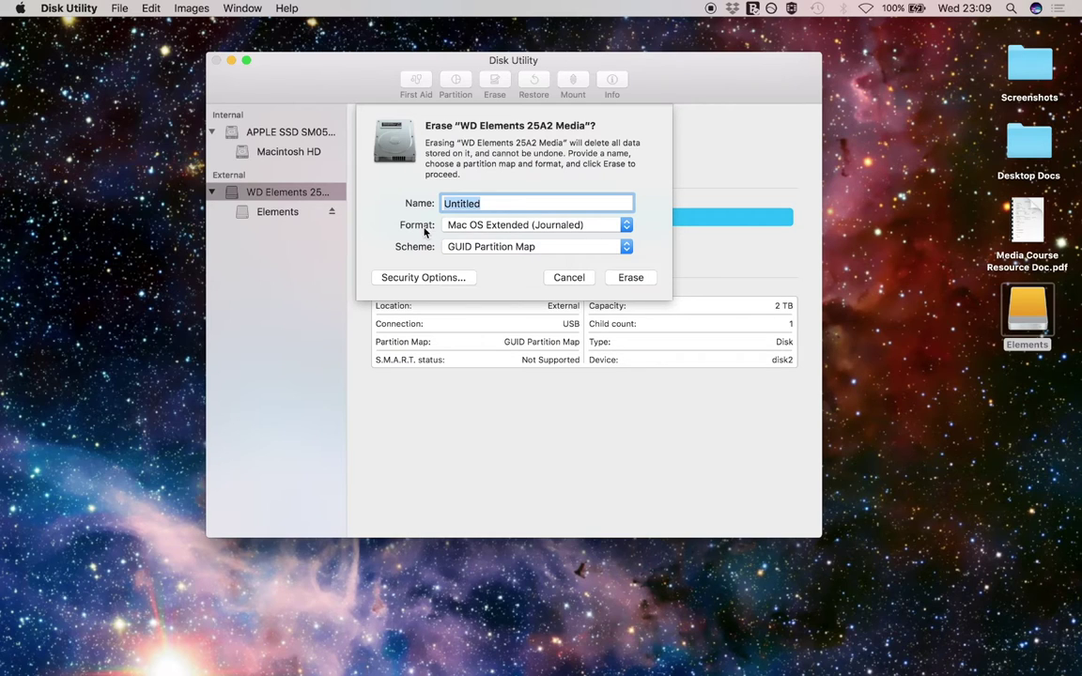
click(626, 229)
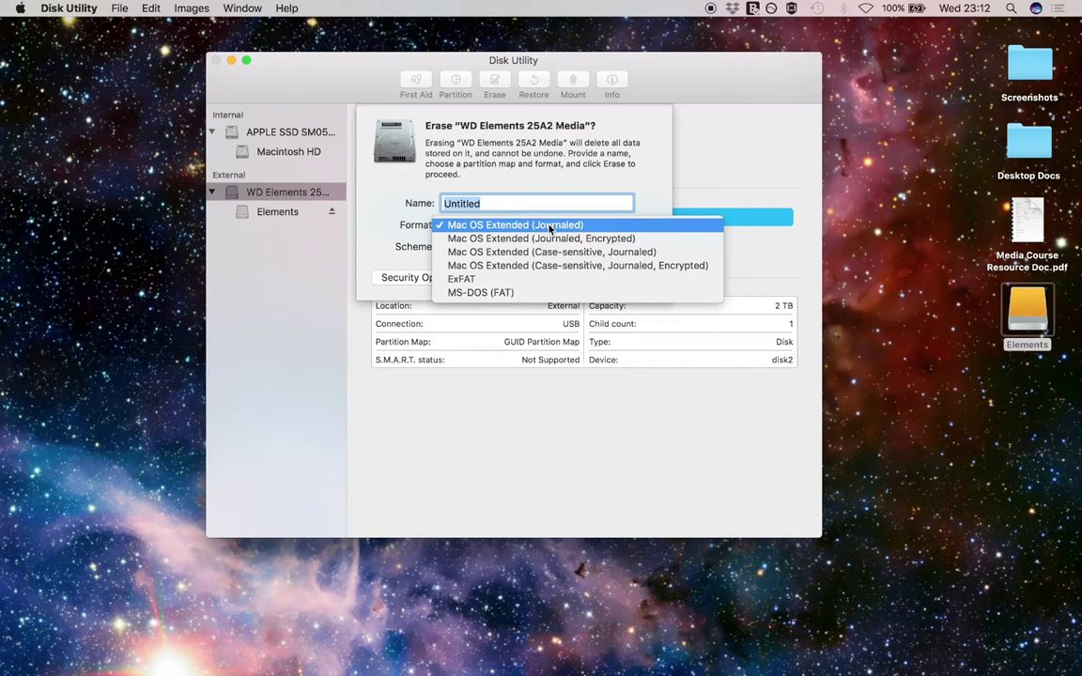
click(550, 229)
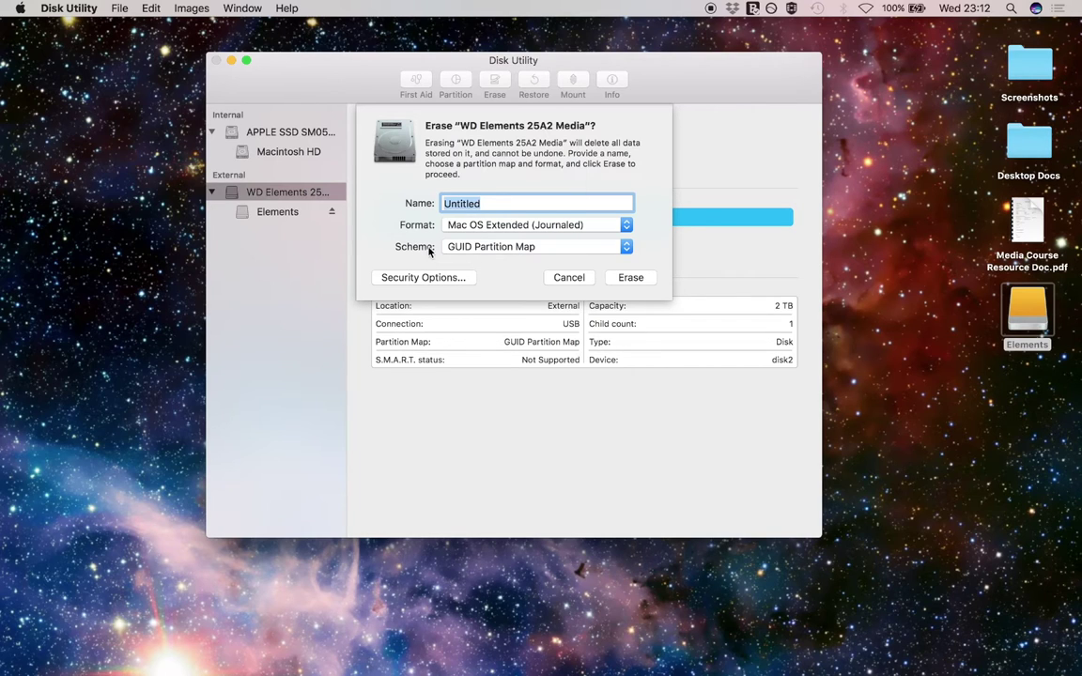
click(625, 247)
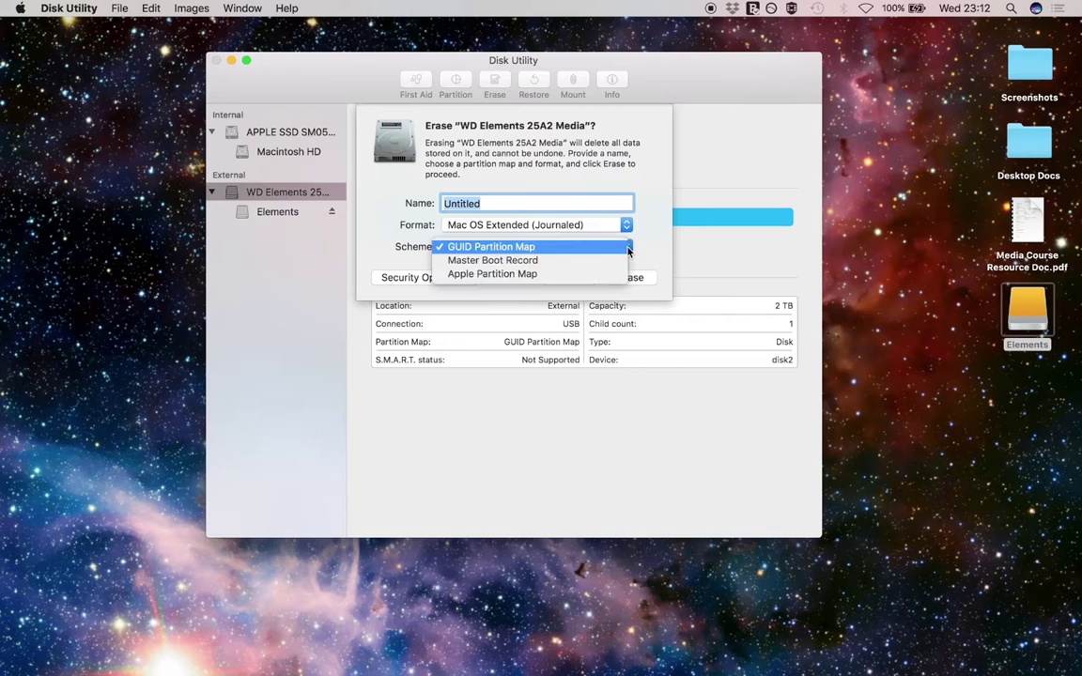
click(521, 247)
Step: Name the new volume STANZAS and erase the WD Elements disk
click(488, 206)
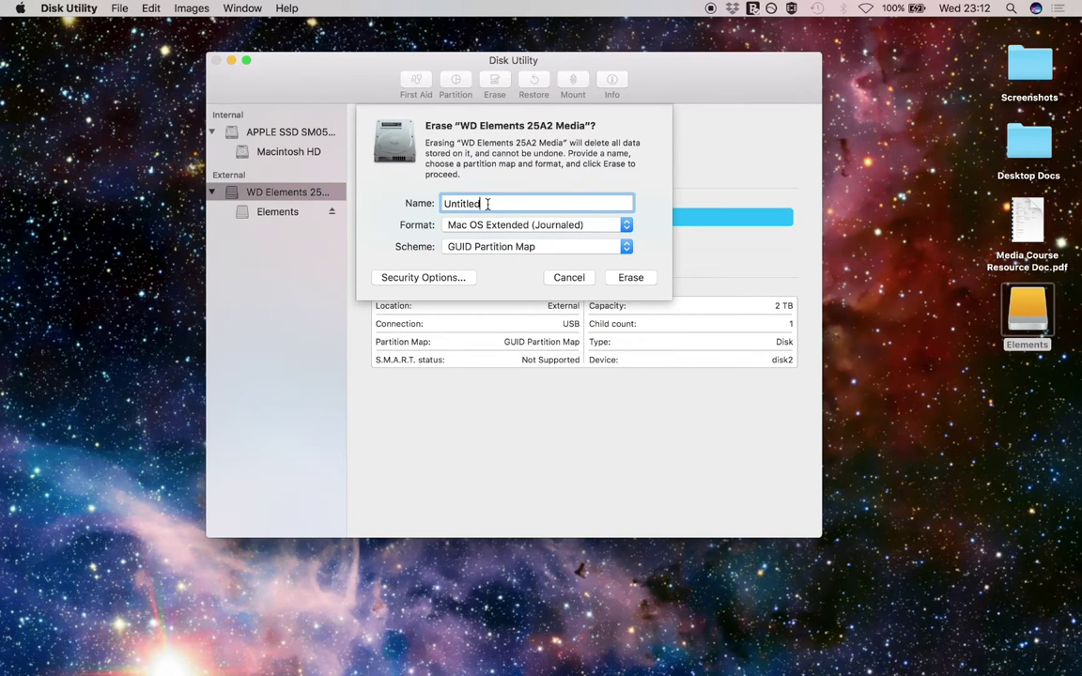
drag(487, 204, 432, 183)
click(483, 204)
drag(483, 204, 440, 205)
text(STANZAS)
click(630, 278)
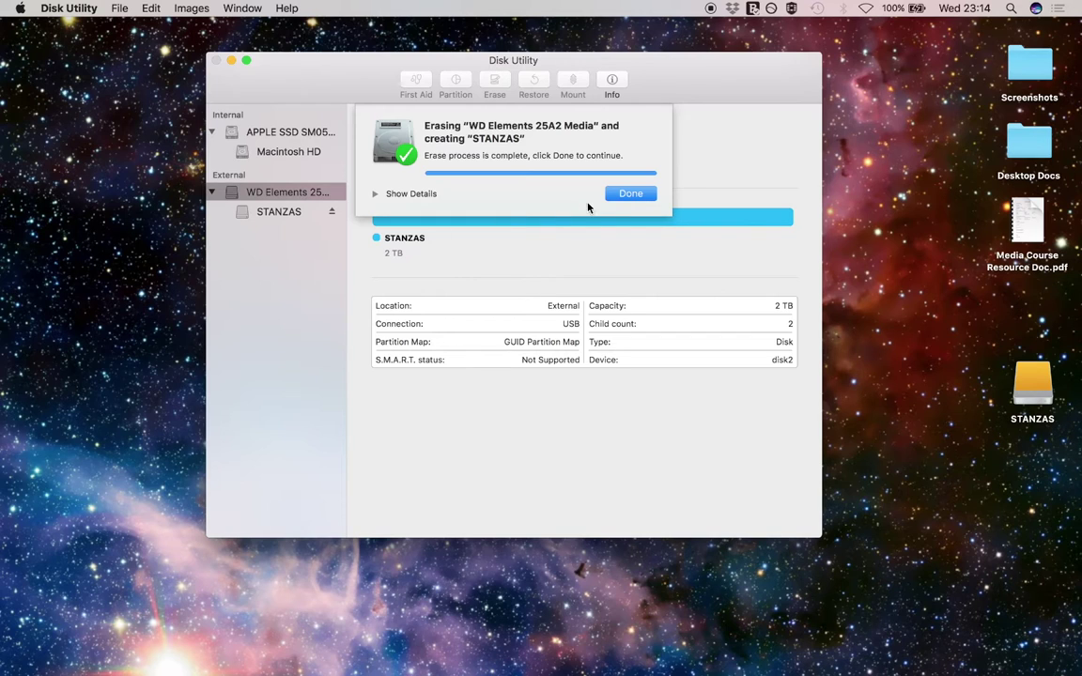
click(623, 196)
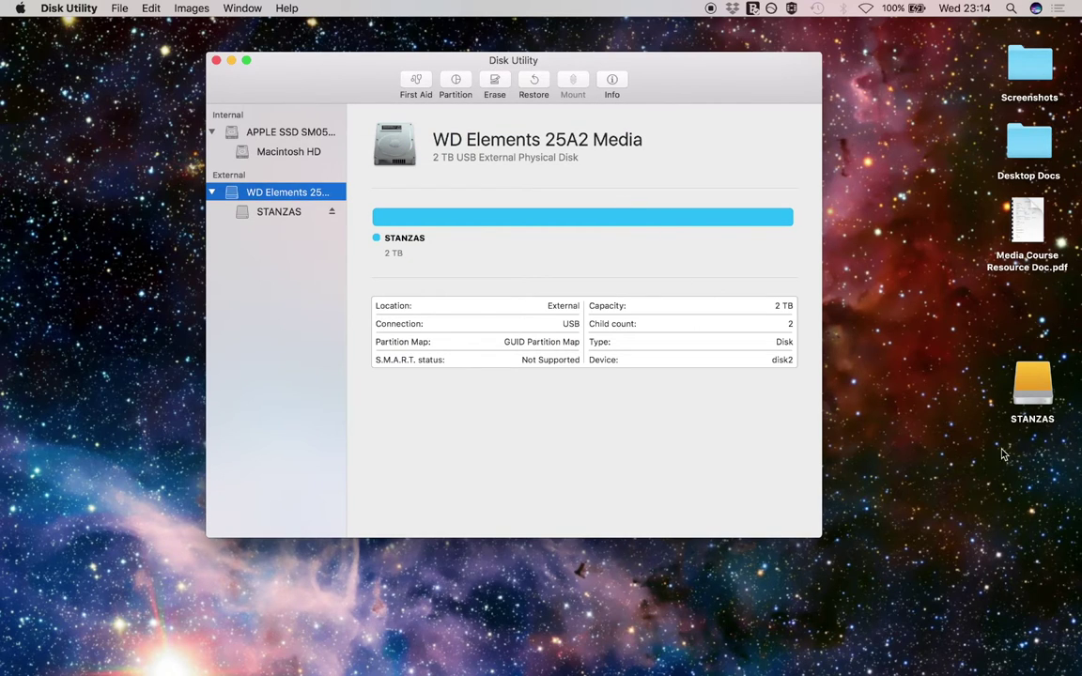
Step: Place the STANZAS drive icon just below the PDF on the desktop and close Disk Utility
drag(1037, 388, 1036, 324)
click(997, 382)
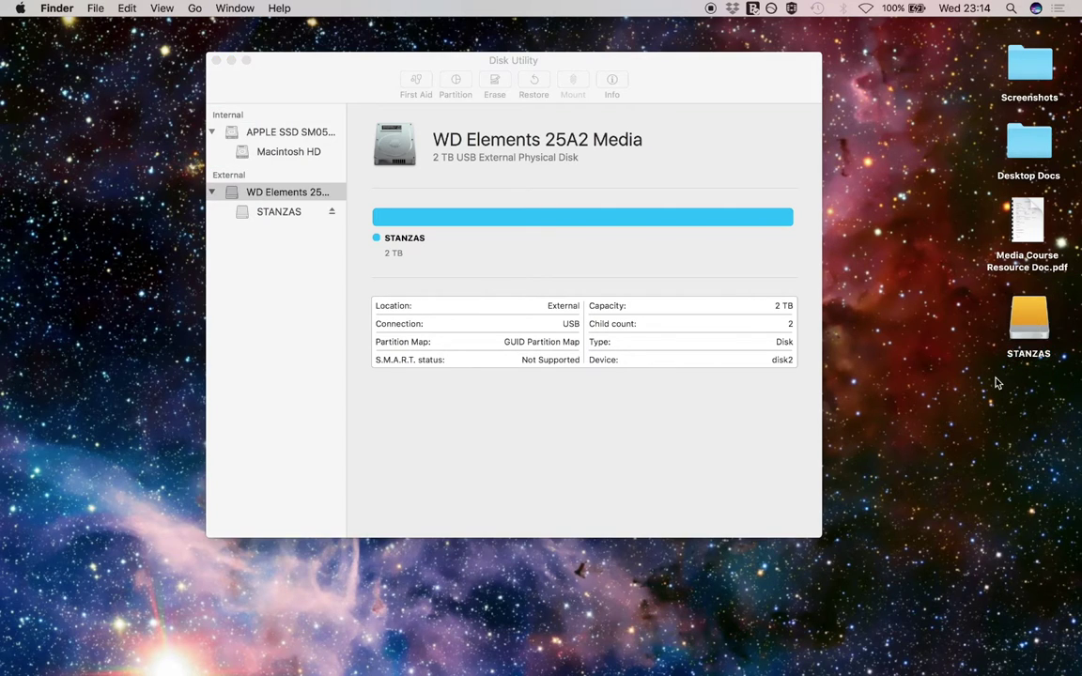
click(215, 60)
Step: Check the format and permissions of the STANZAS drive in its info window, and close it
click(1033, 327)
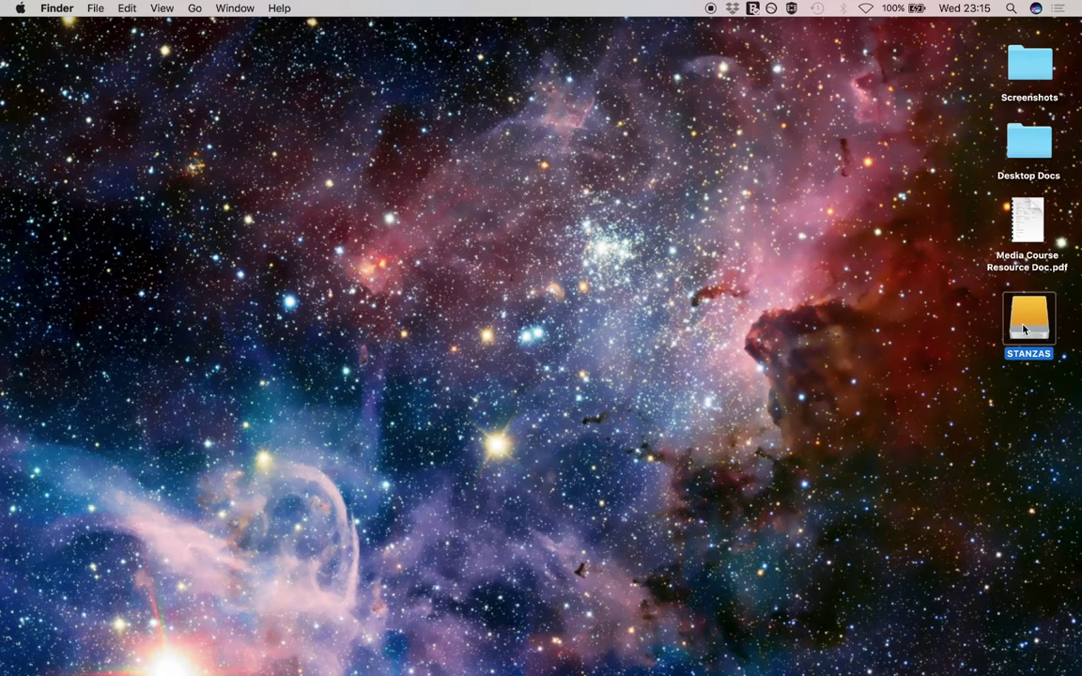
right_click(1024, 326)
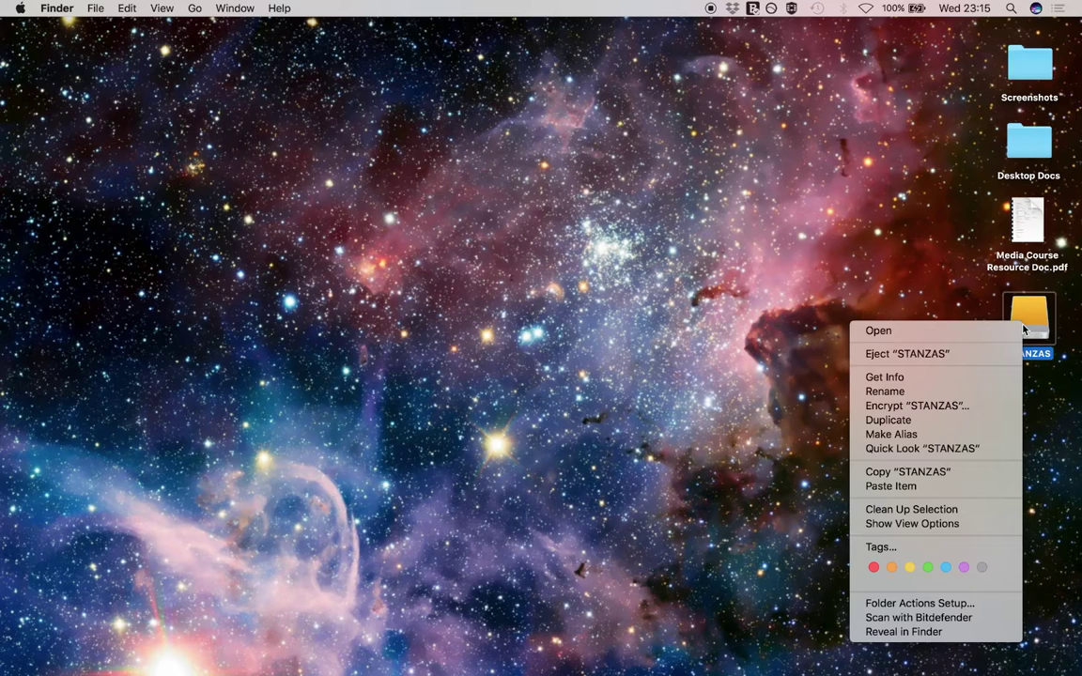
click(886, 378)
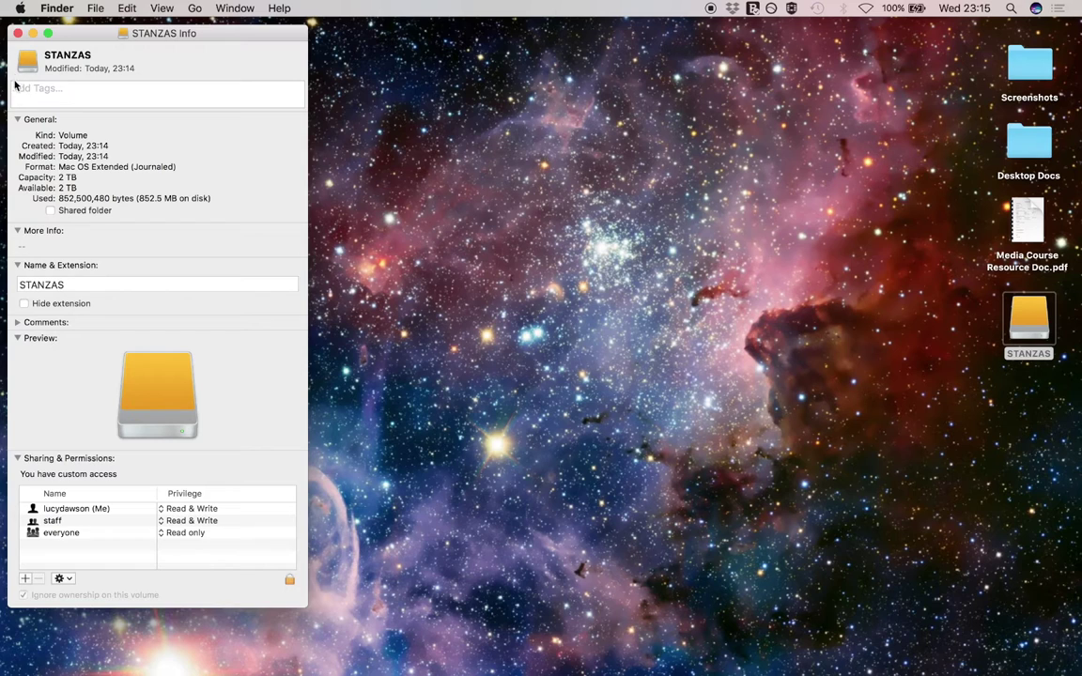
click(18, 35)
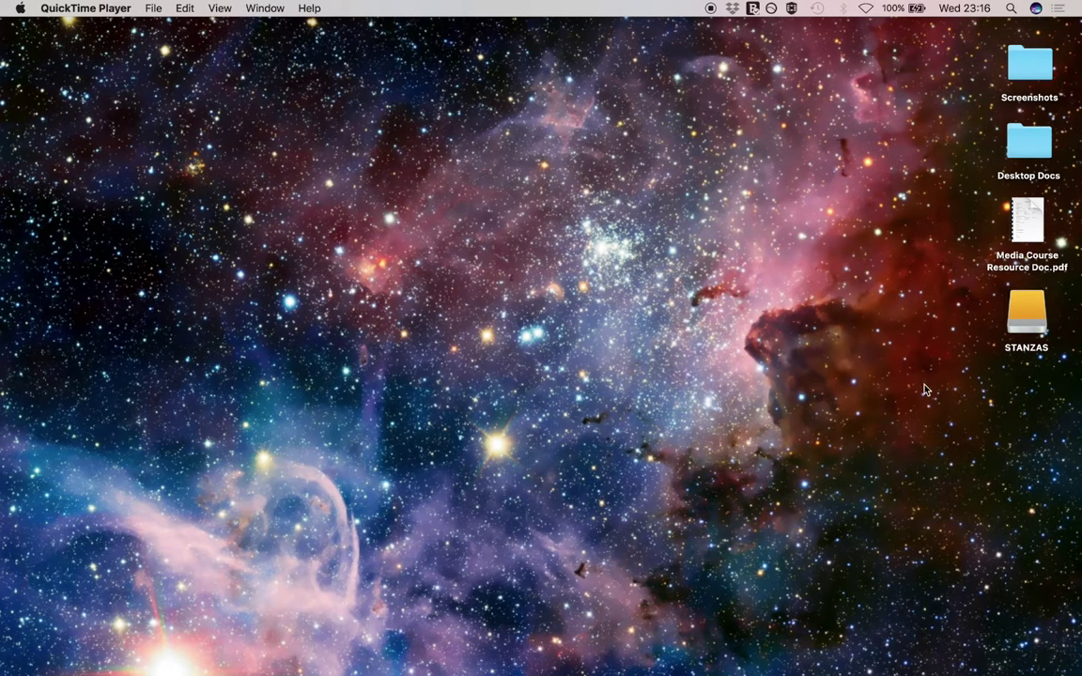
Step: Copy Media Course Resource Doc.pdf from the desktop onto the STANZAS drive and close the drive's window
double_click(1024, 315)
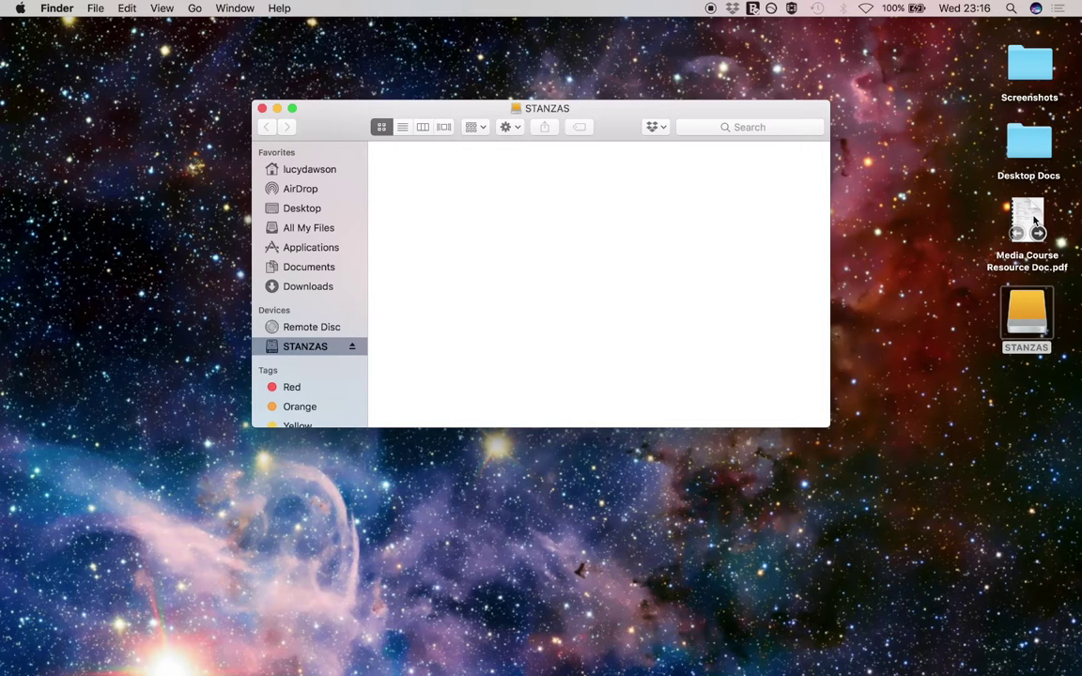
drag(1026, 224, 748, 234)
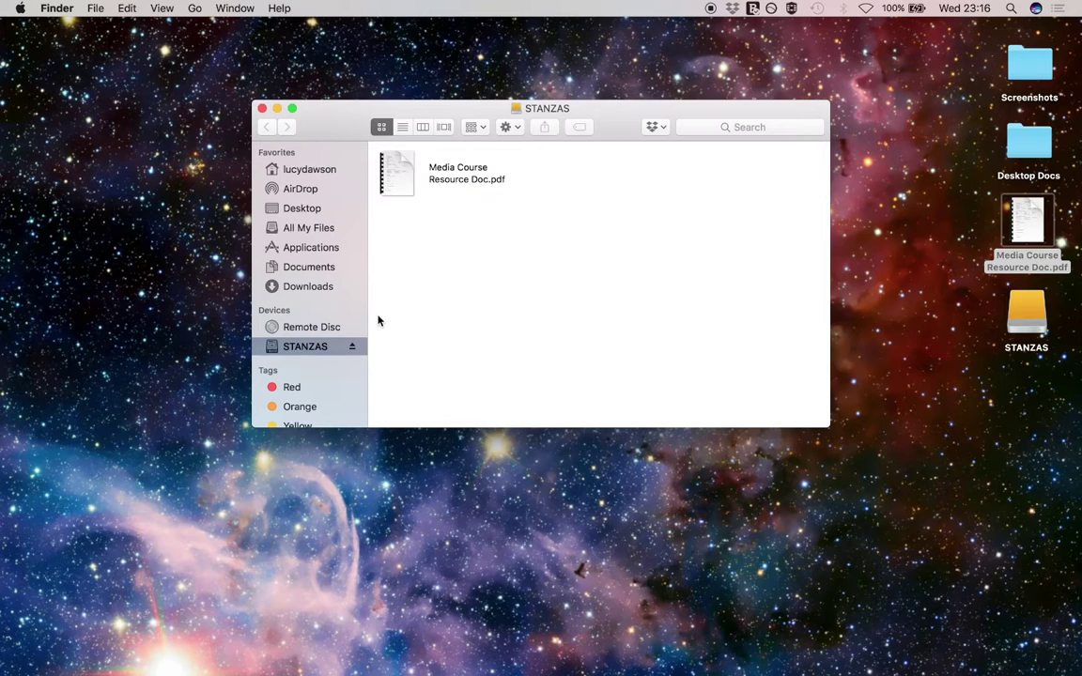
mouse_move(392, 166)
click(263, 109)
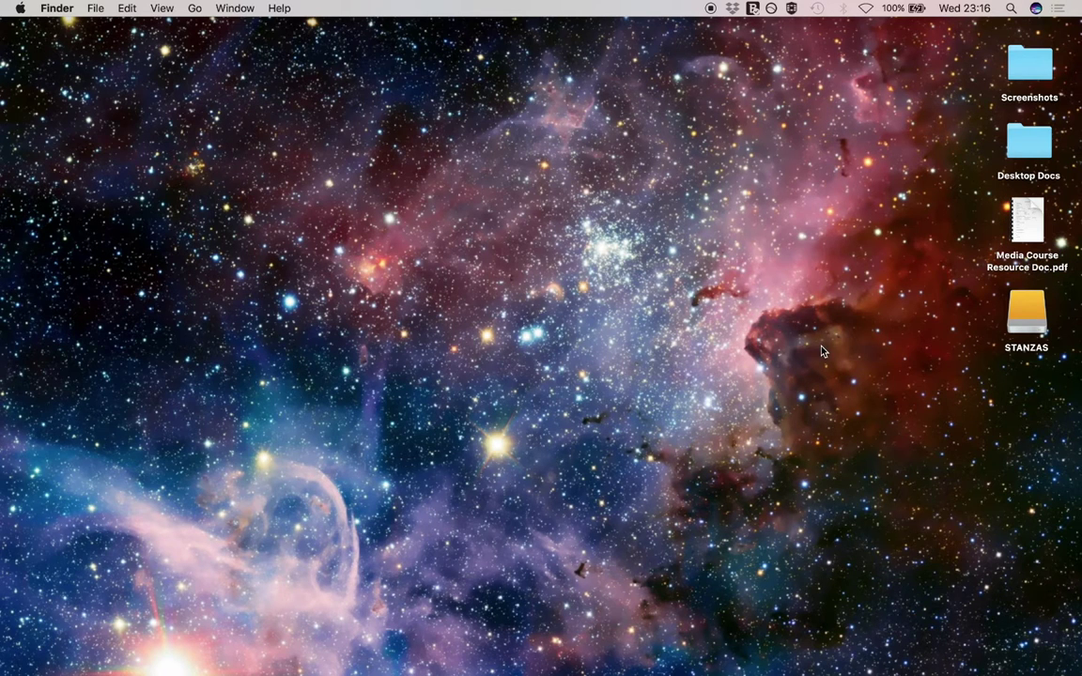